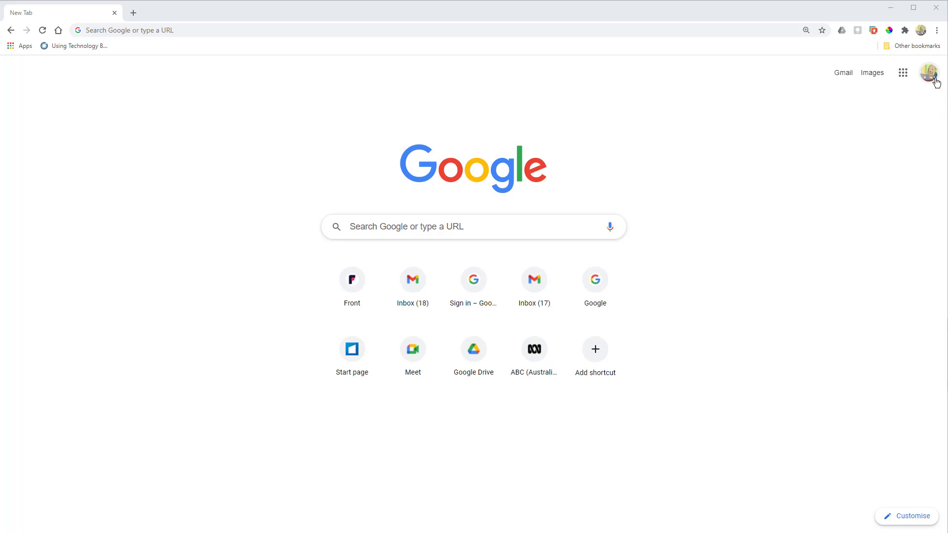
Compare the Google accounts listed in the page's account switcher with the browser profiles listed under Other people
left_click(933, 77)
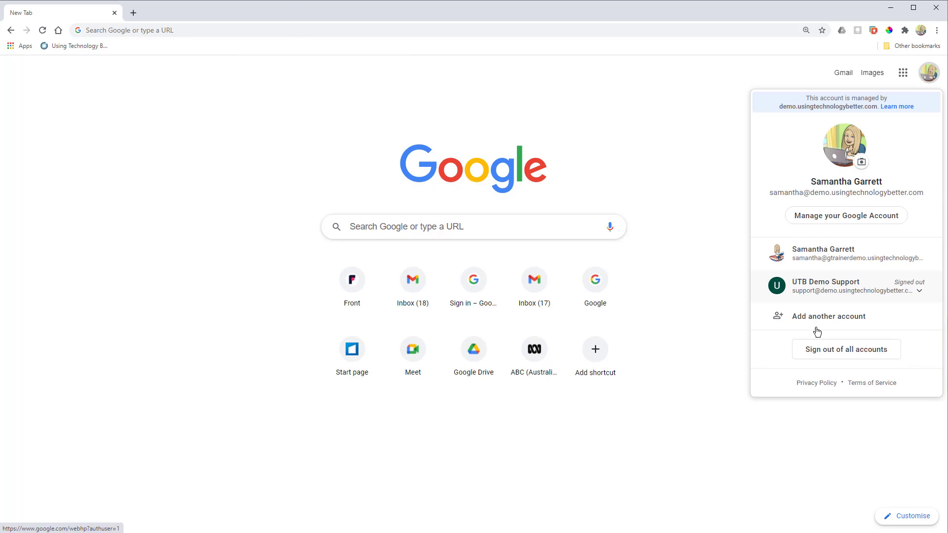
left_click(717, 82)
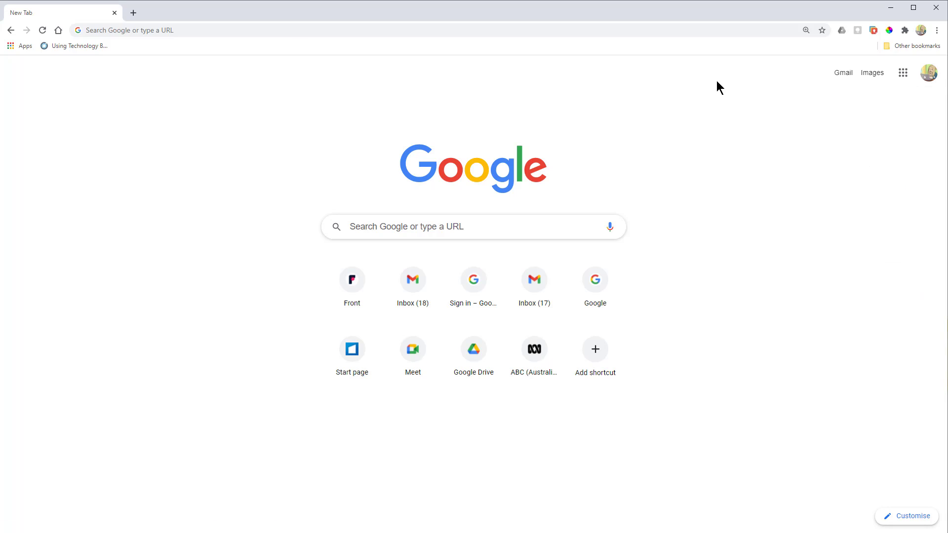
left_click(922, 31)
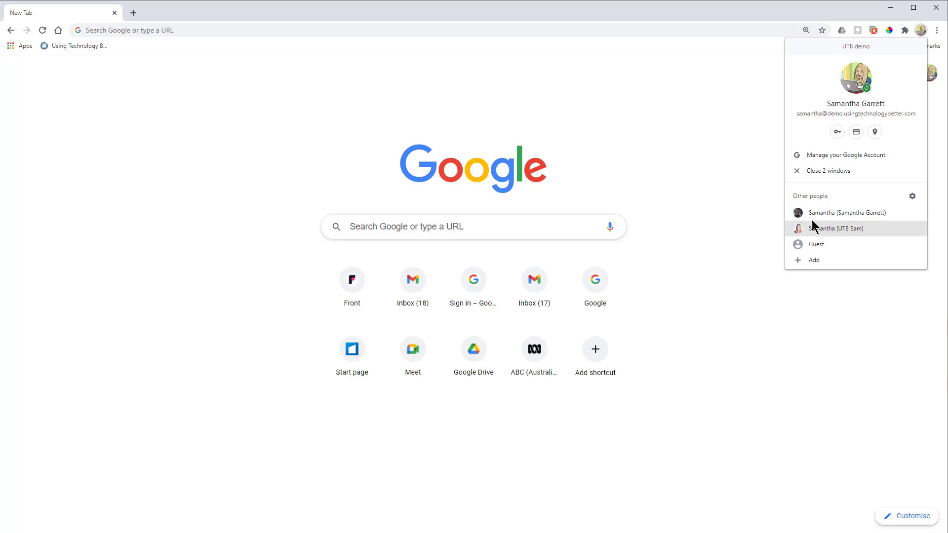
left_click(752, 123)
left_click(929, 73)
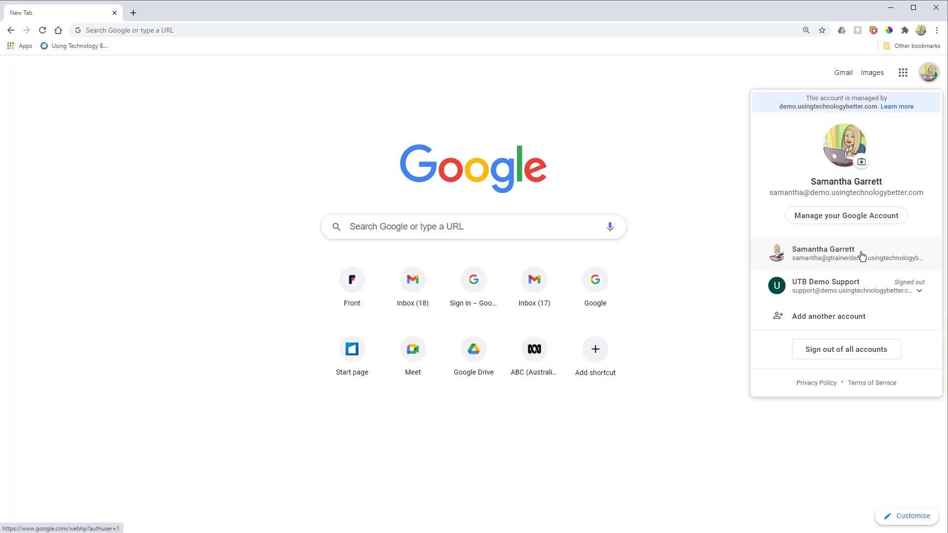
left_click(686, 80)
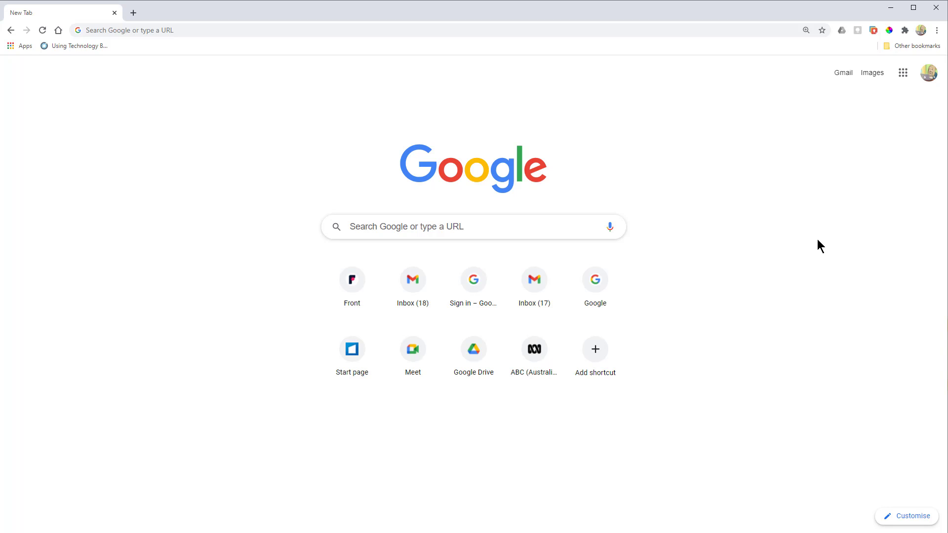
left_click(929, 78)
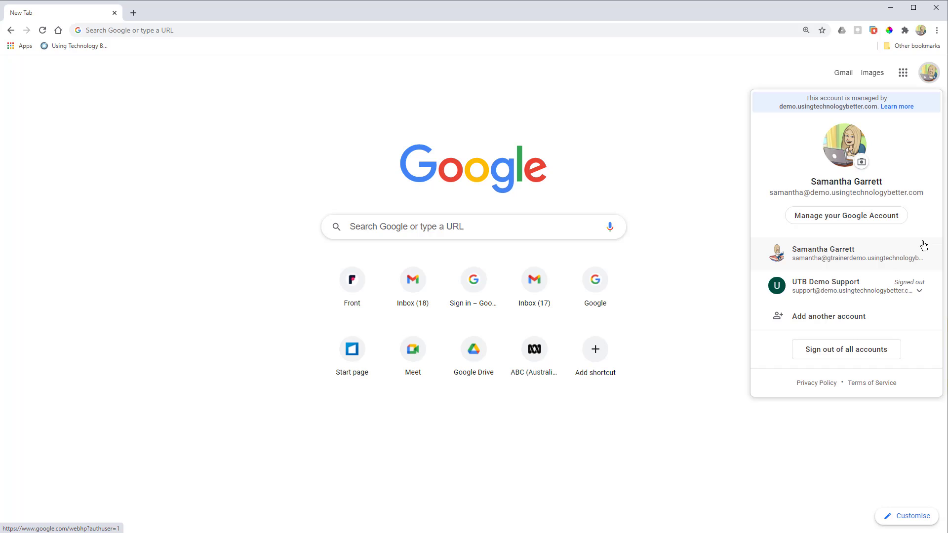
left_click(631, 89)
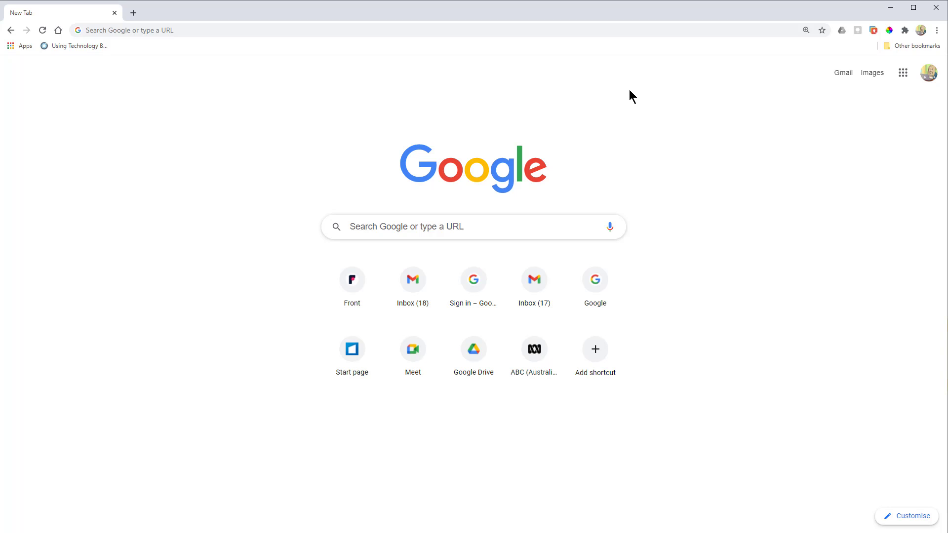
Review the You and Google section of the browser settings and return to the new tab page
left_click(937, 31)
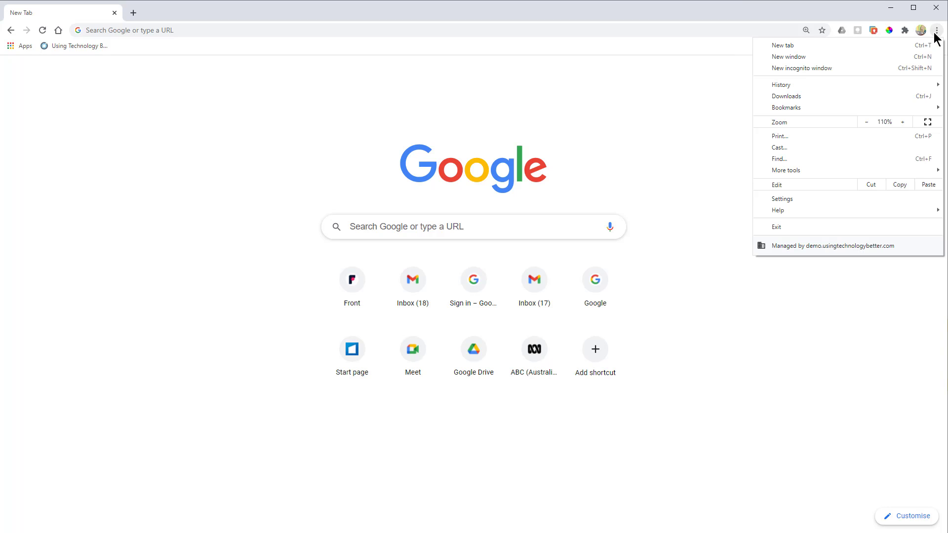
left_click(804, 199)
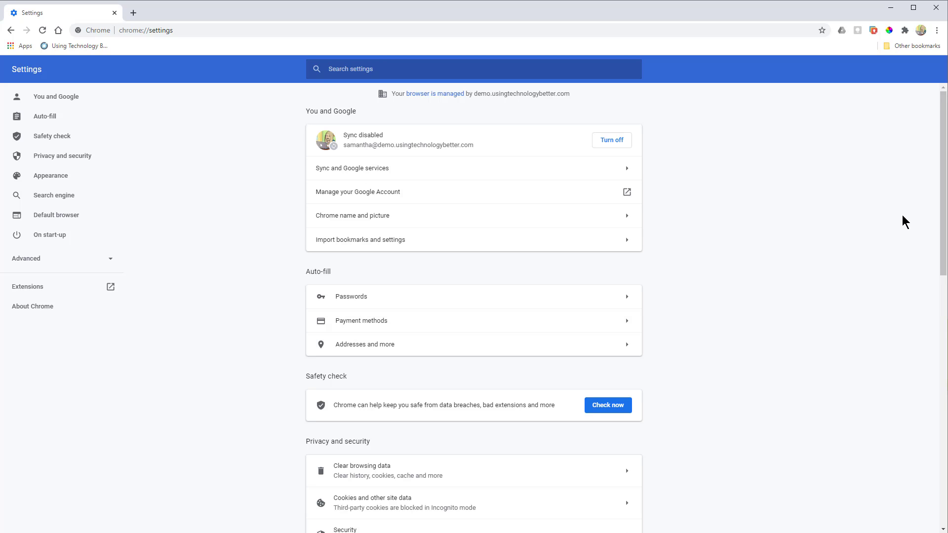
left_click(10, 30)
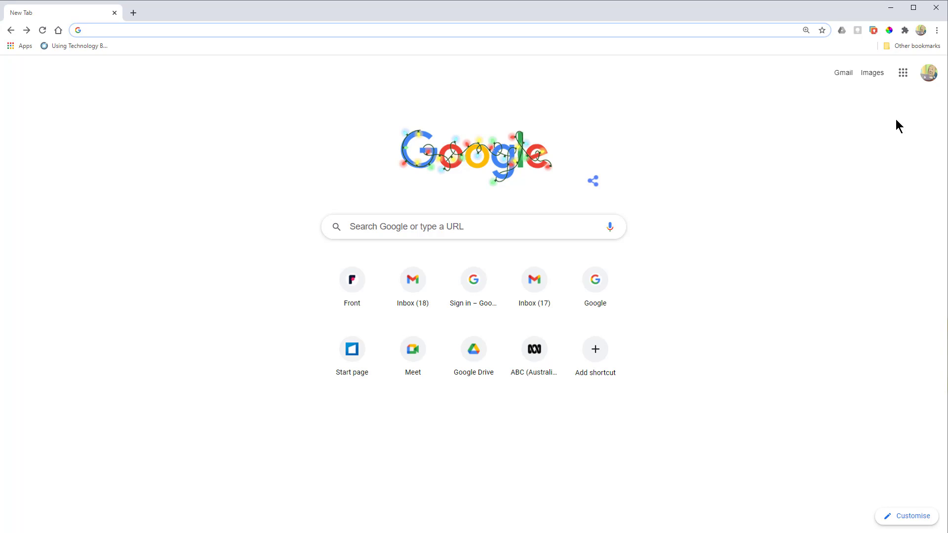
Check the options for the signed-out support account and sign out of all Google accounts
left_click(929, 74)
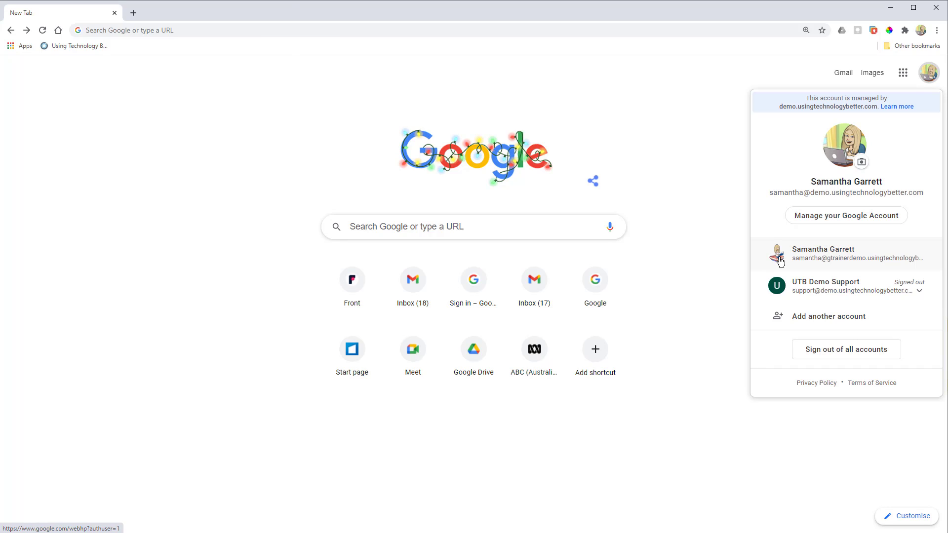
left_click(920, 296)
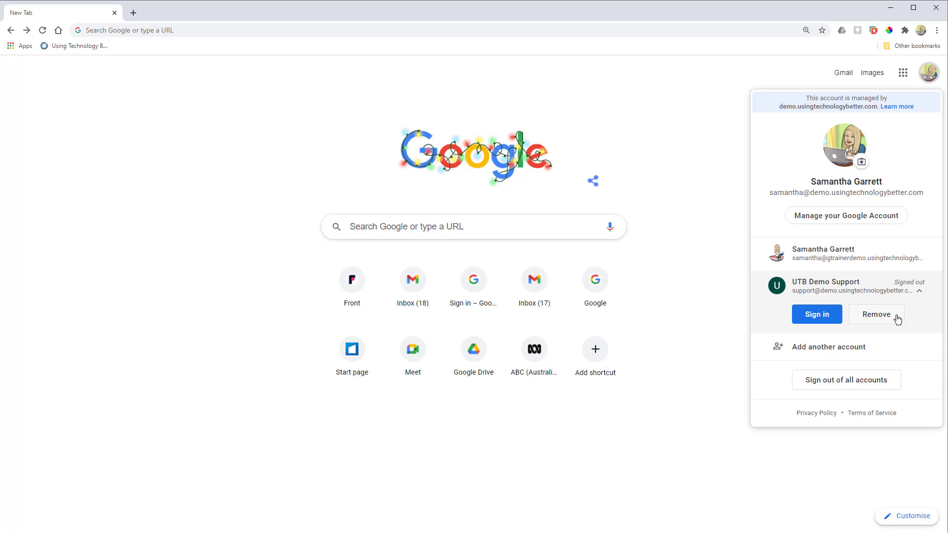
left_click(920, 293)
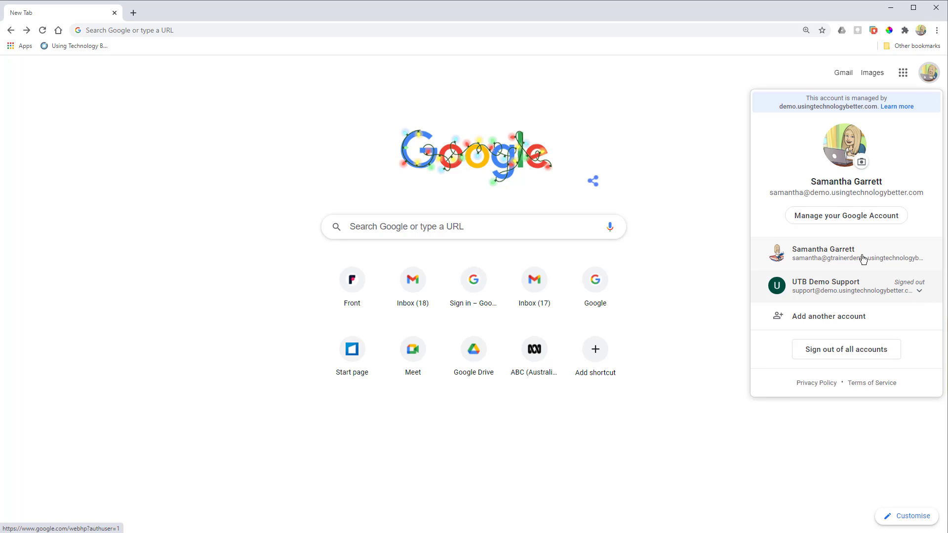
left_click(862, 356)
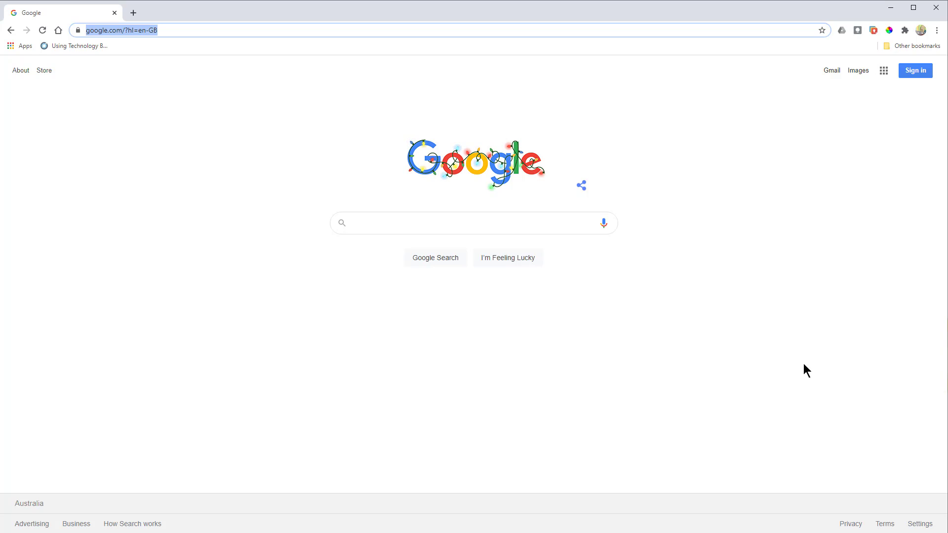
Go to the Google sign-in account chooser and remove the UTB Demo Support account from this browser
left_click(917, 75)
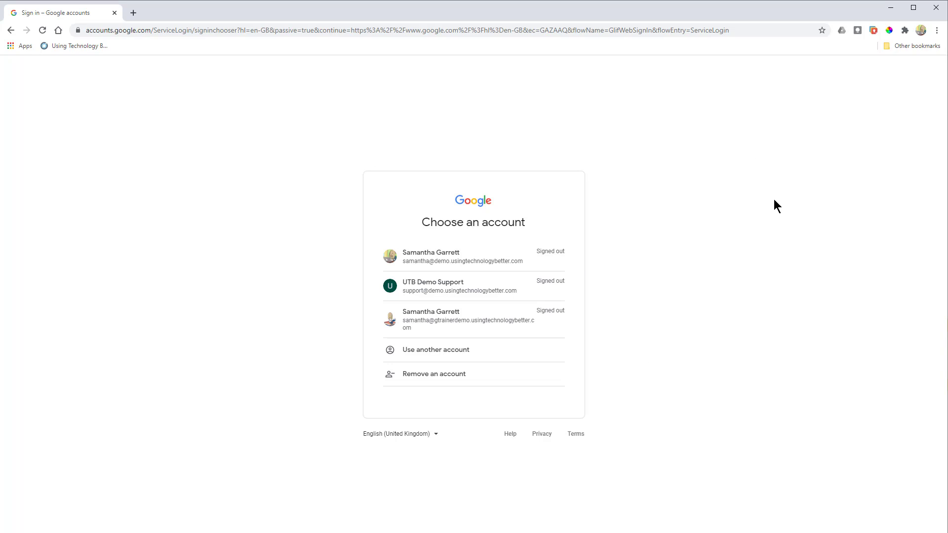
left_click(420, 385)
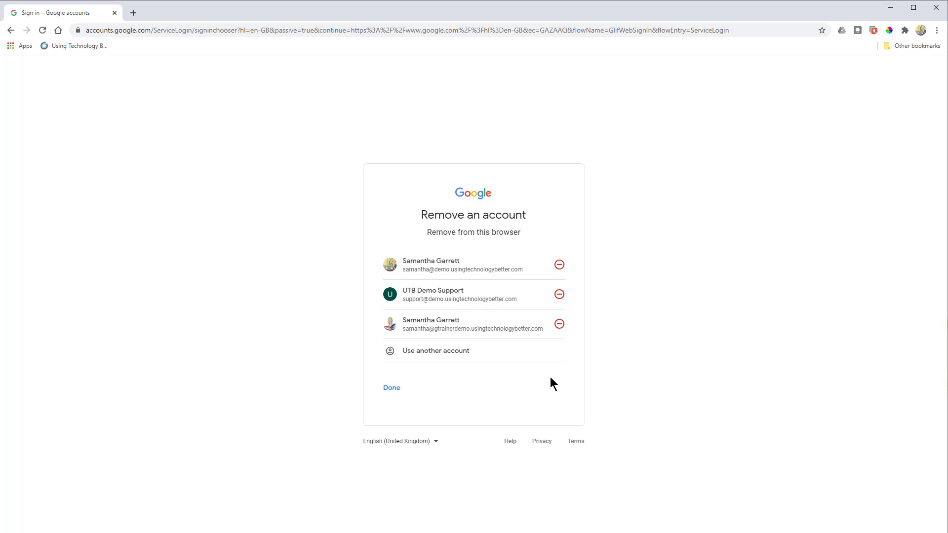
left_click(560, 295)
left_click(521, 336)
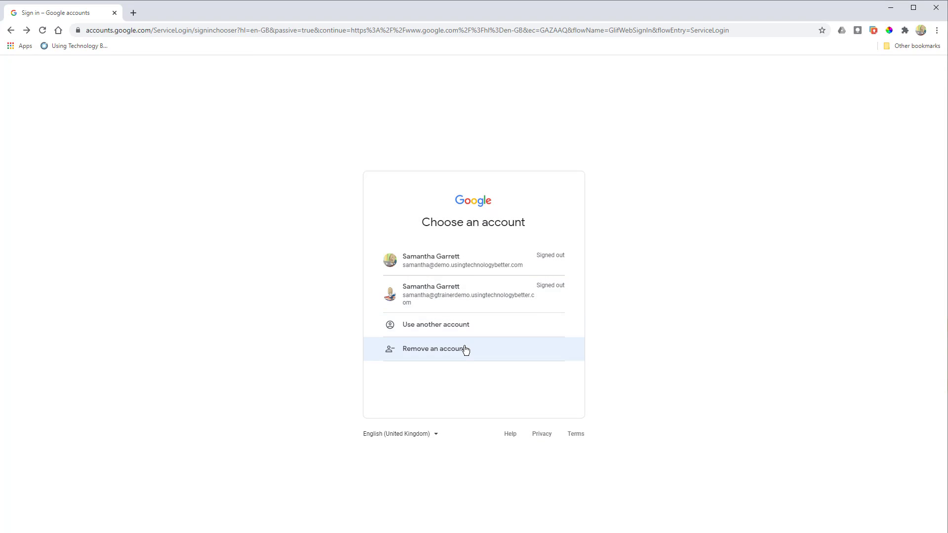
Remove the gtrainerdemo account from this browser as well
left_click(466, 349)
left_click(563, 306)
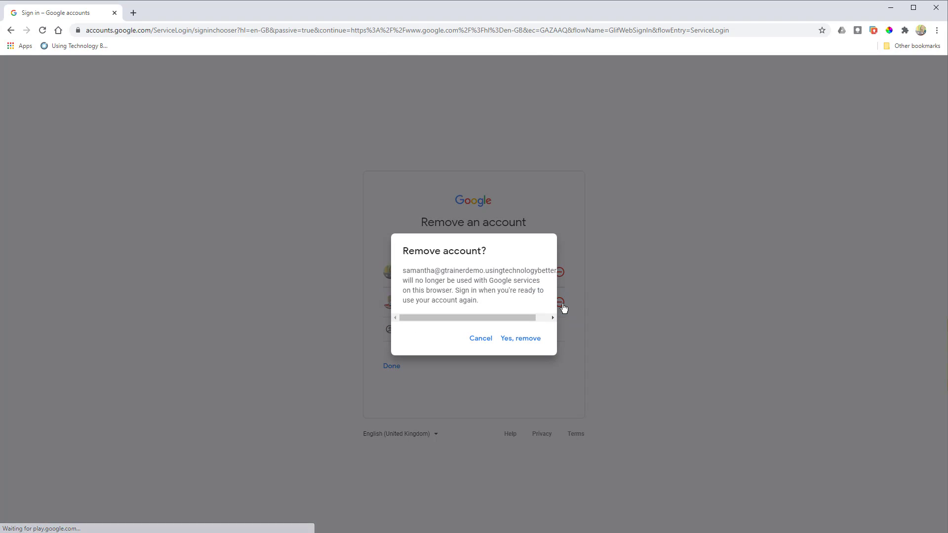
left_click(522, 341)
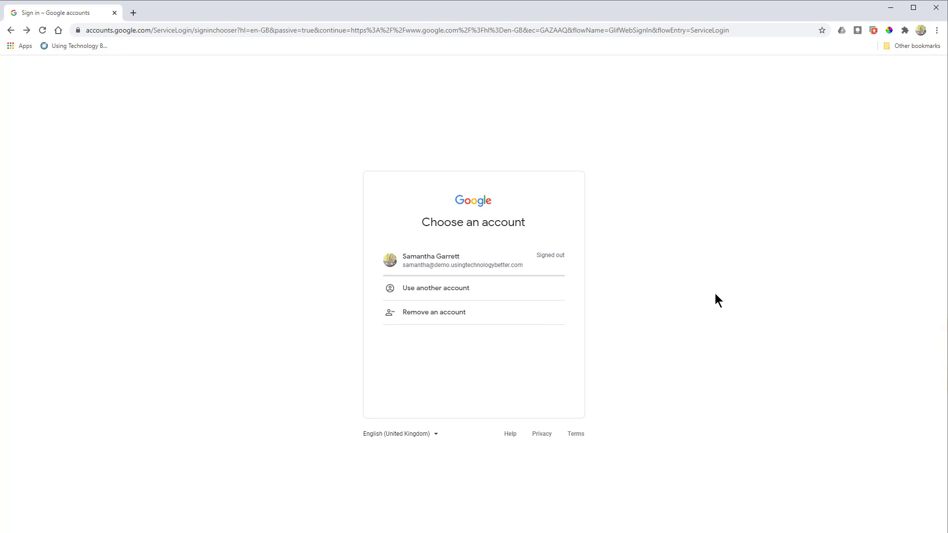
Sign in to the remaining demo account with the account password and check which accounts the account switcher lists
left_click(421, 269)
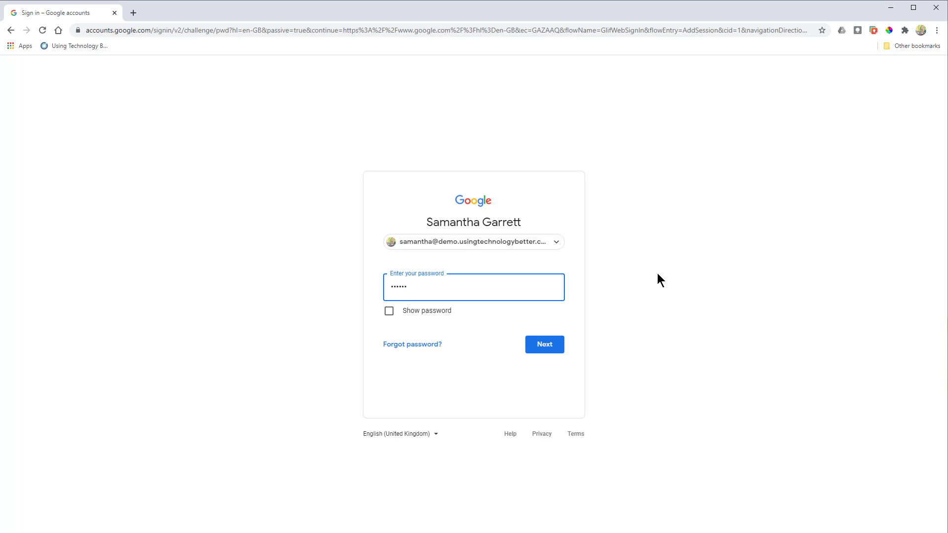
type("•")
key("Return")
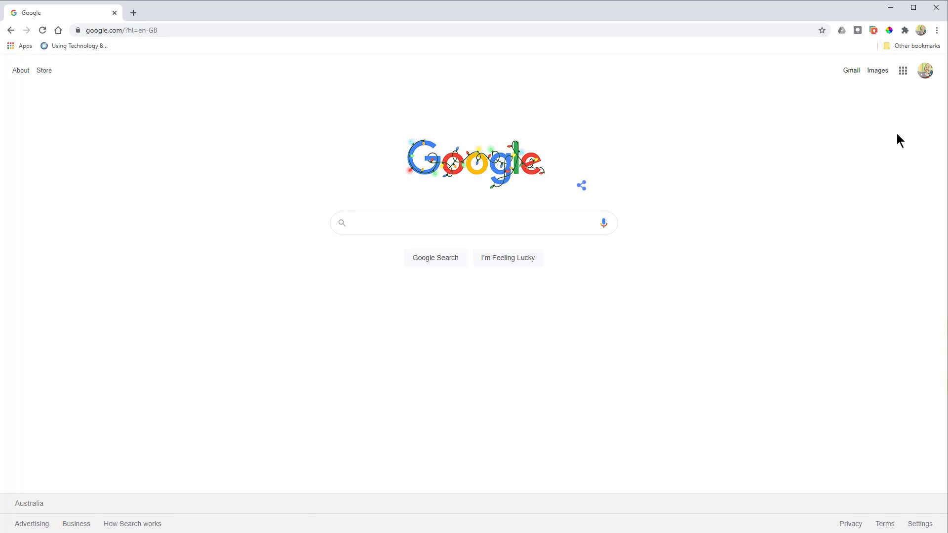
left_click(925, 73)
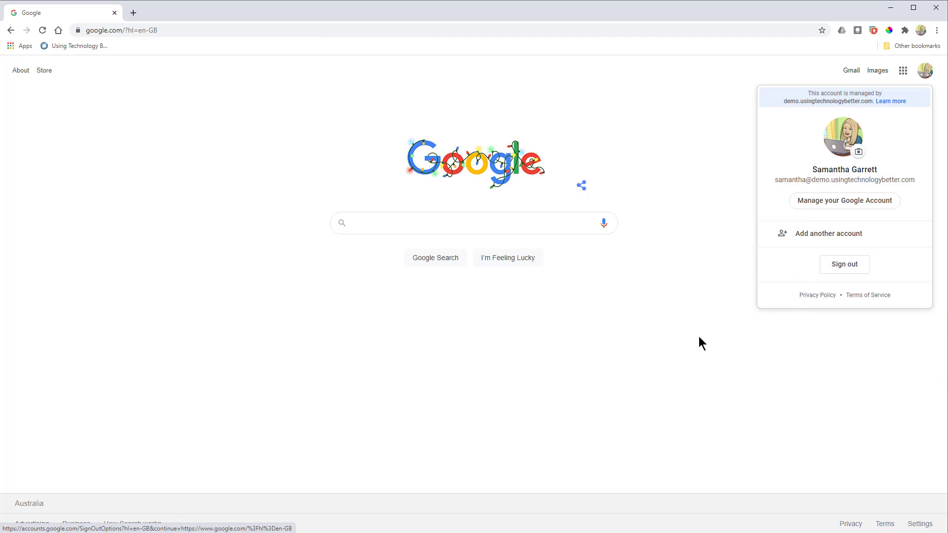
left_click(691, 116)
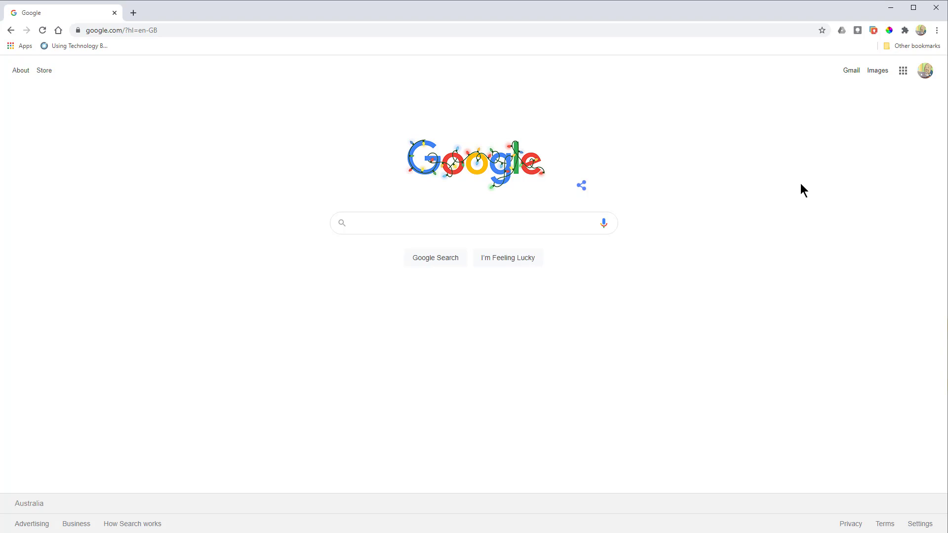
Add a new browser profile for personal use with a personal profile name and no desktop shortcut
left_click(923, 30)
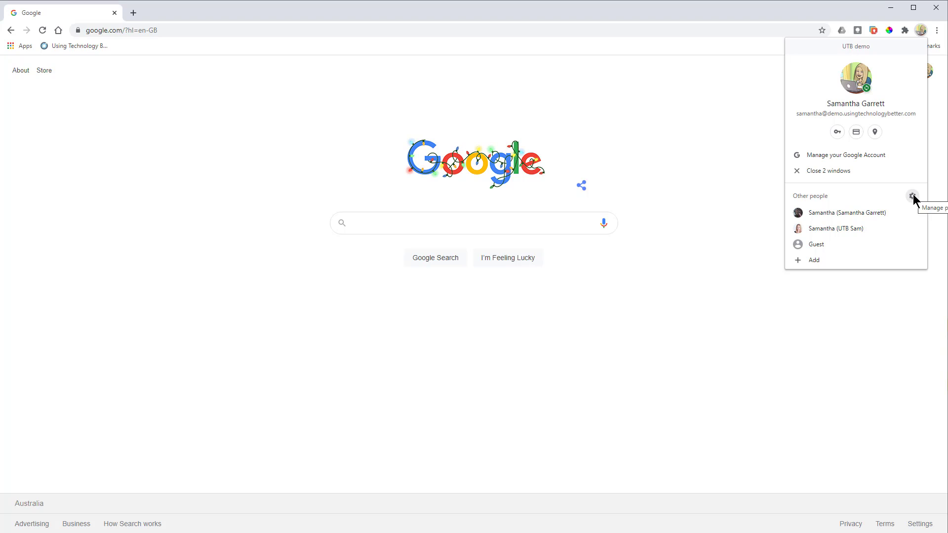
left_click(823, 263)
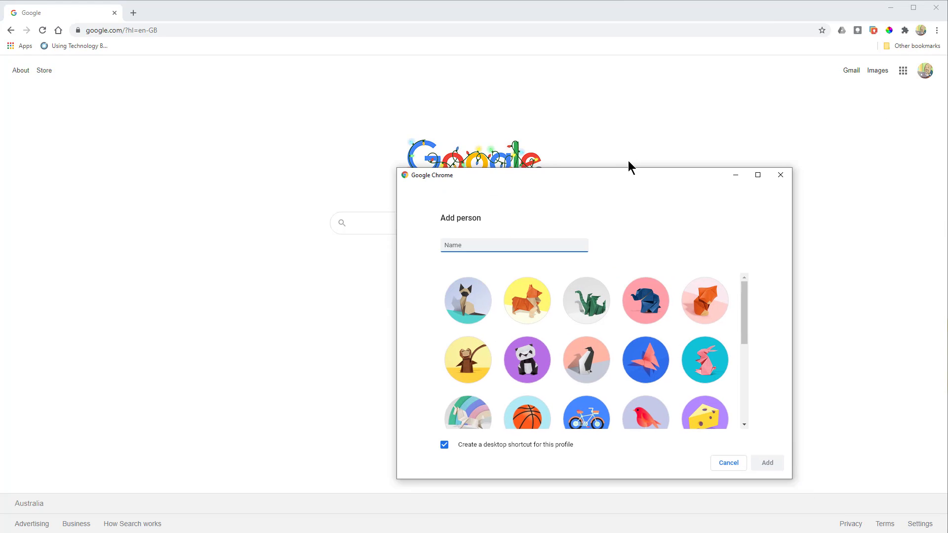
left_click_drag(639, 174, 540, 91)
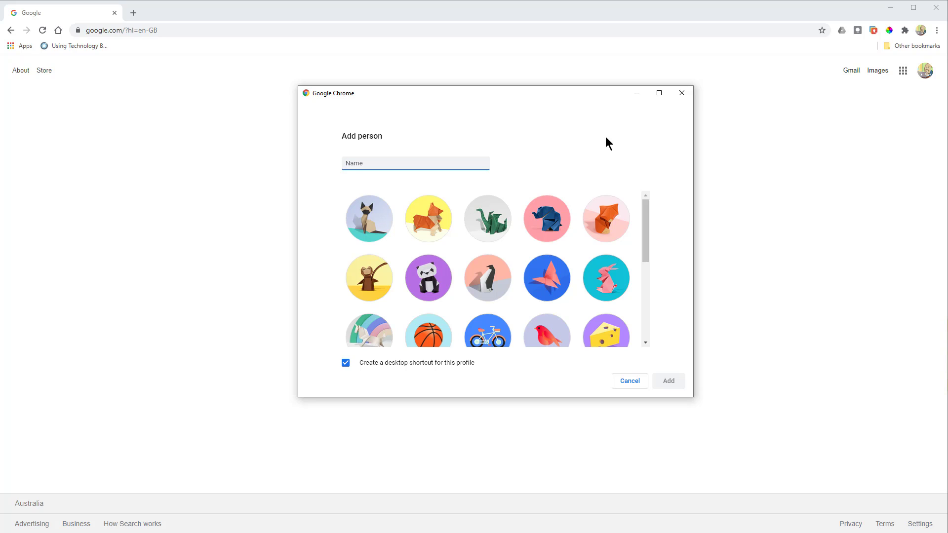
type("Personal Sam")
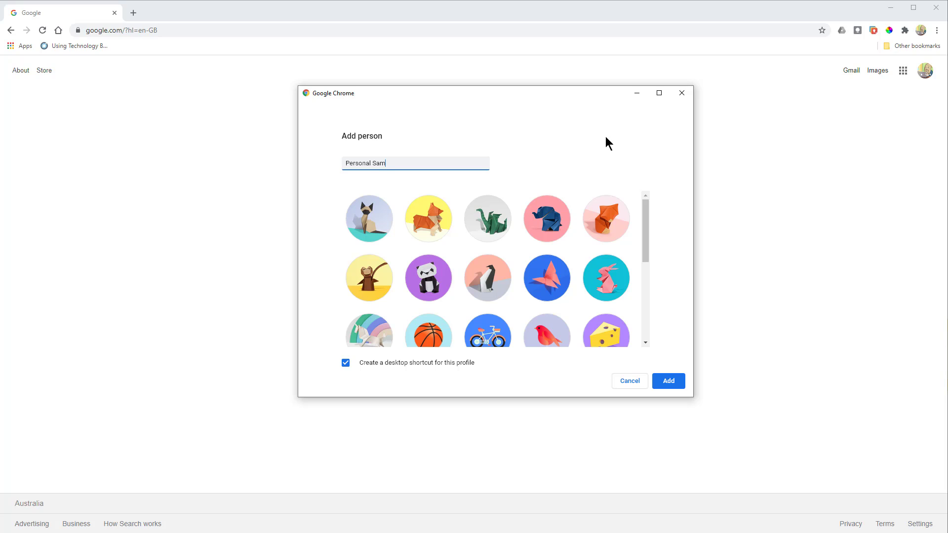
scroll(628, 230, "down", 3)
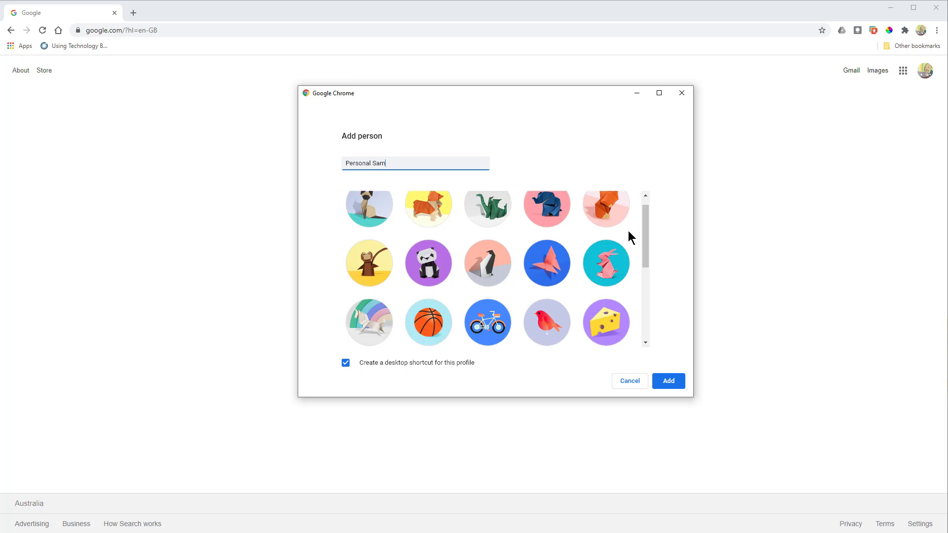
scroll(628, 230, "up", 3)
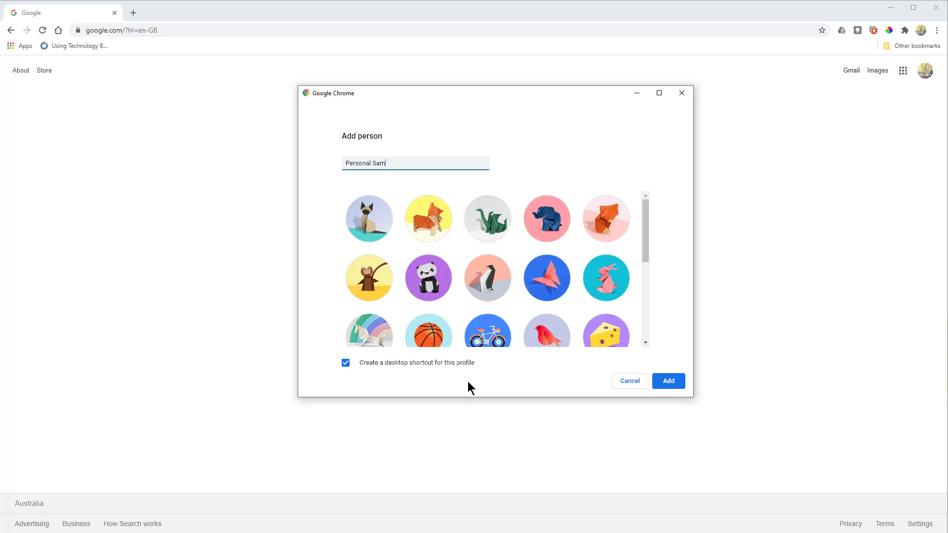
left_click(346, 363)
scroll(575, 258, "down", 5)
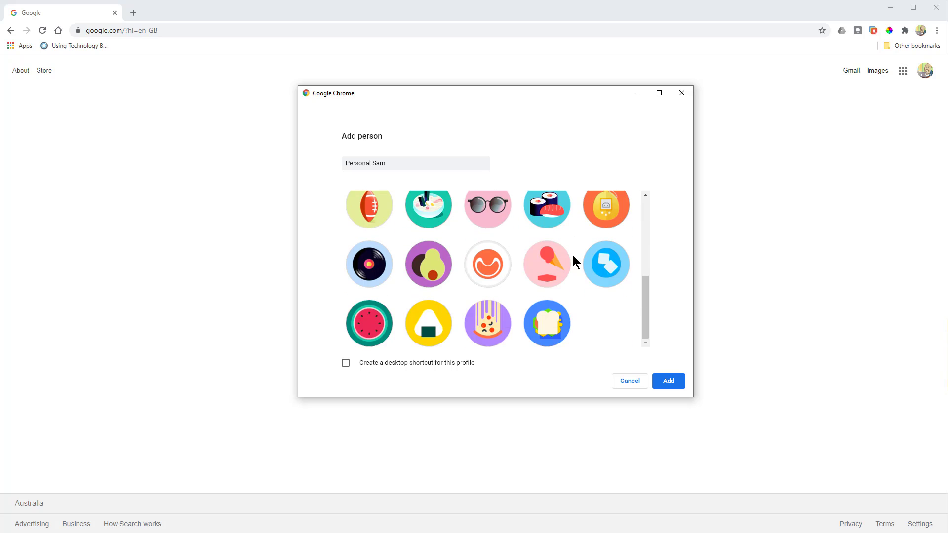
scroll(575, 261, "up", 5)
left_click(660, 385)
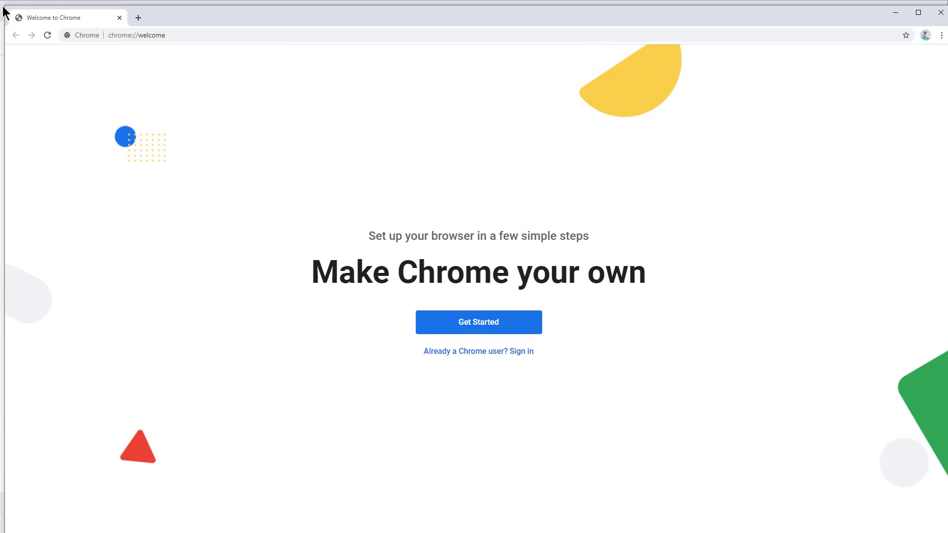
Shrink and reposition the new profile's welcome window over the original browser window, and close it
left_click_drag(5, 6, 80, 50)
left_click_drag(268, 70, 221, 40)
left_click_drag(30, 21, 158, 46)
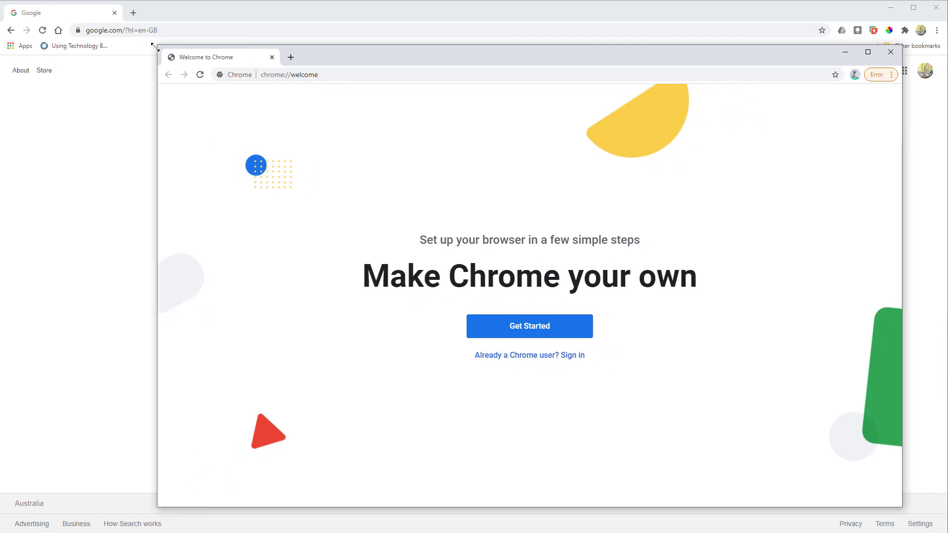
left_click_drag(538, 62, 507, 41)
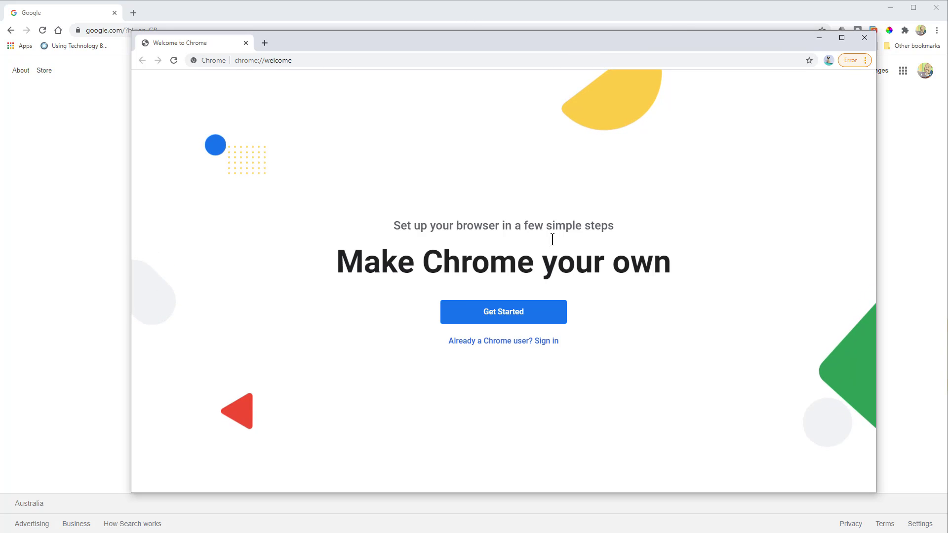
left_click_drag(779, 39, 727, 31)
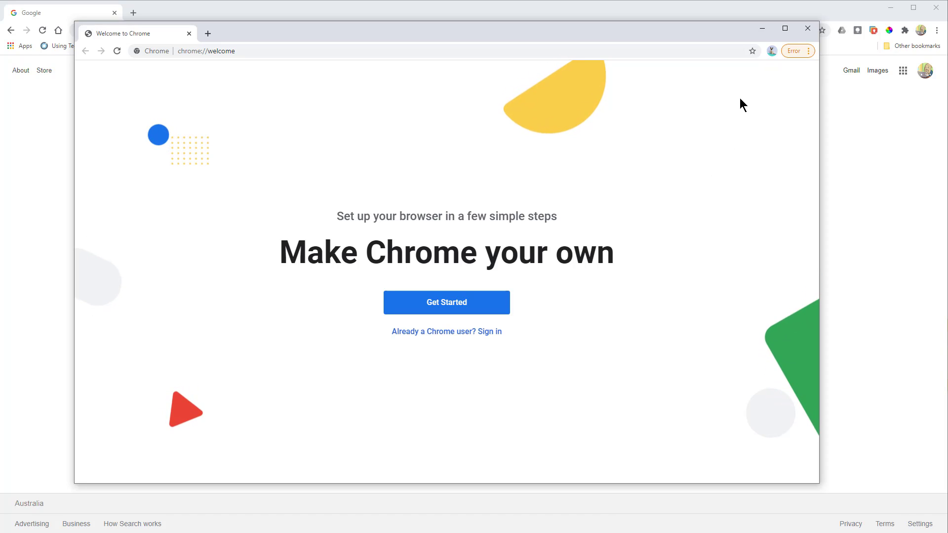
left_click(807, 29)
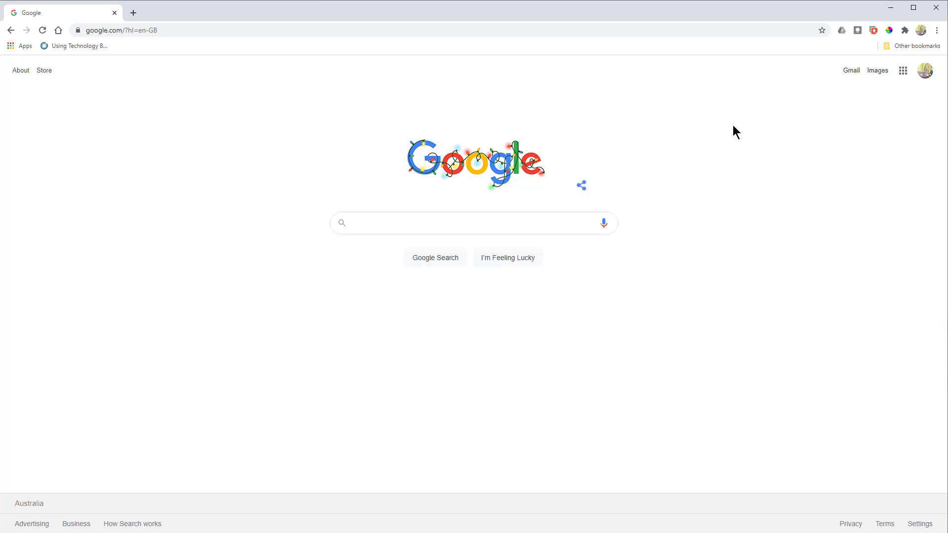
Switch to the new personal browser profile, then shrink its window and place it over the original browser window
left_click(921, 31)
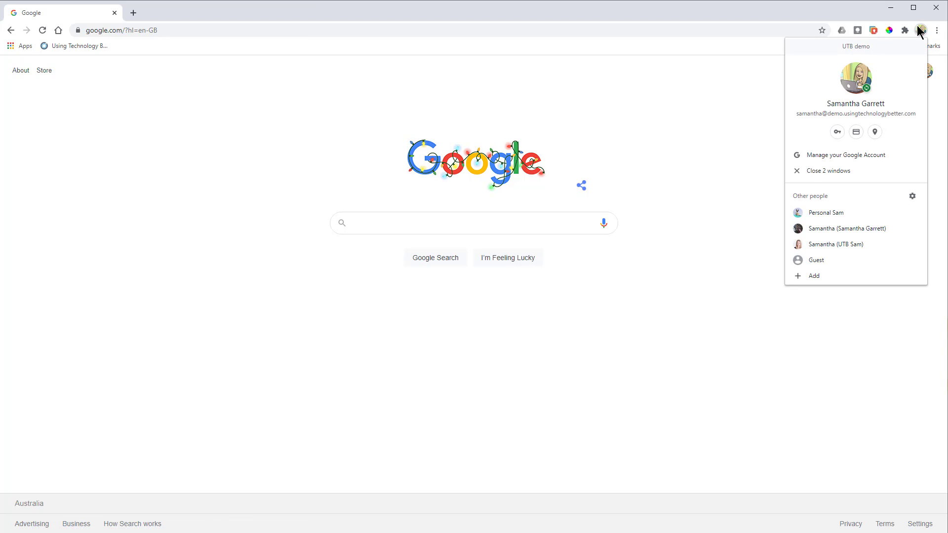
left_click(832, 214)
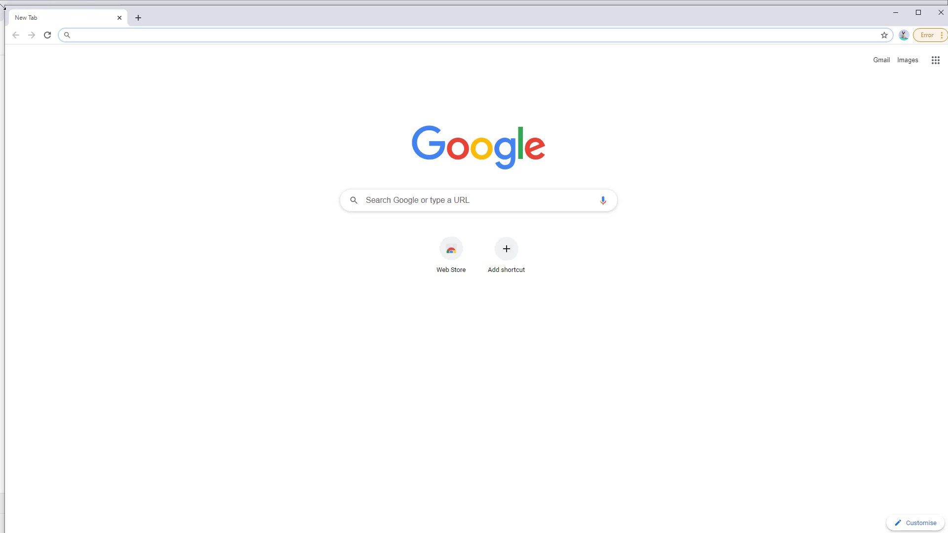
left_click_drag(5, 6, 277, 113)
left_click_drag(474, 120, 377, 81)
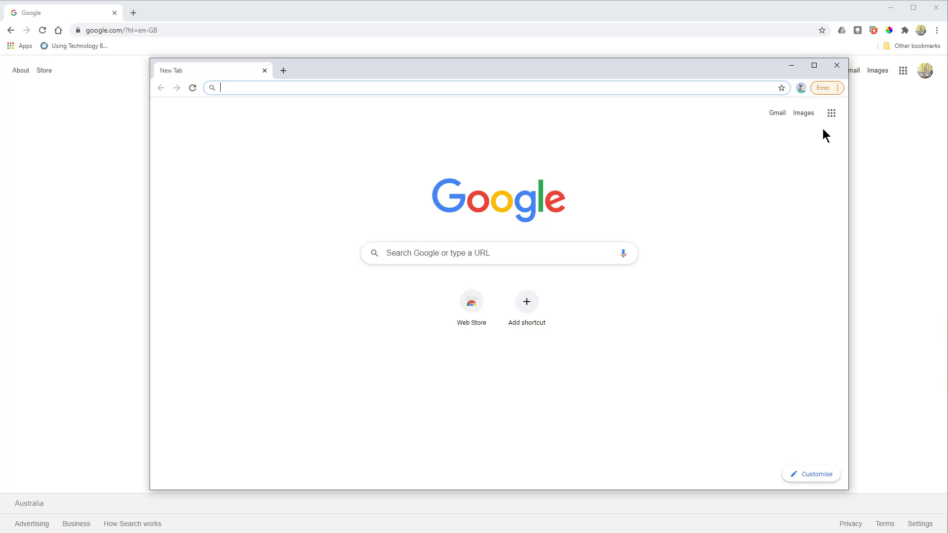
View the personal profile's Chrome settings for the sync option, and return to its new tab page
left_click(839, 88)
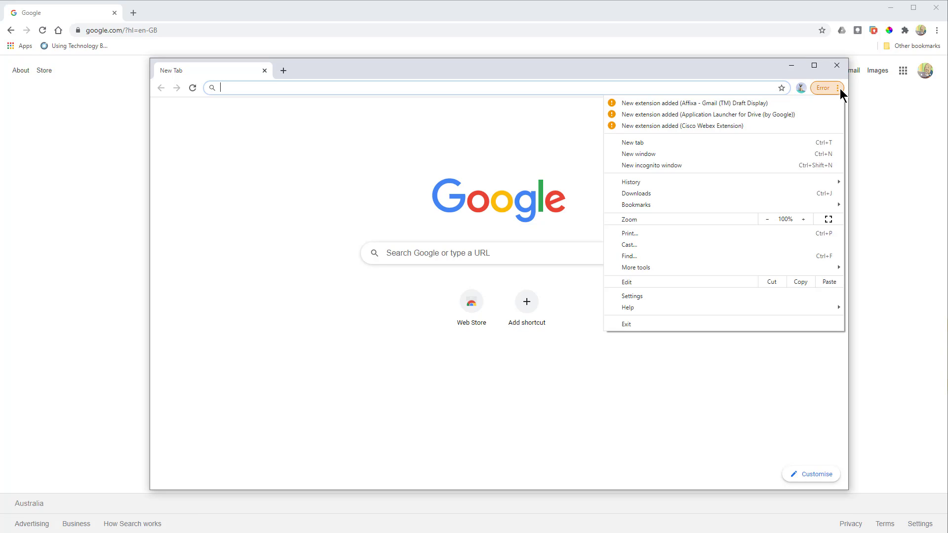
left_click(676, 296)
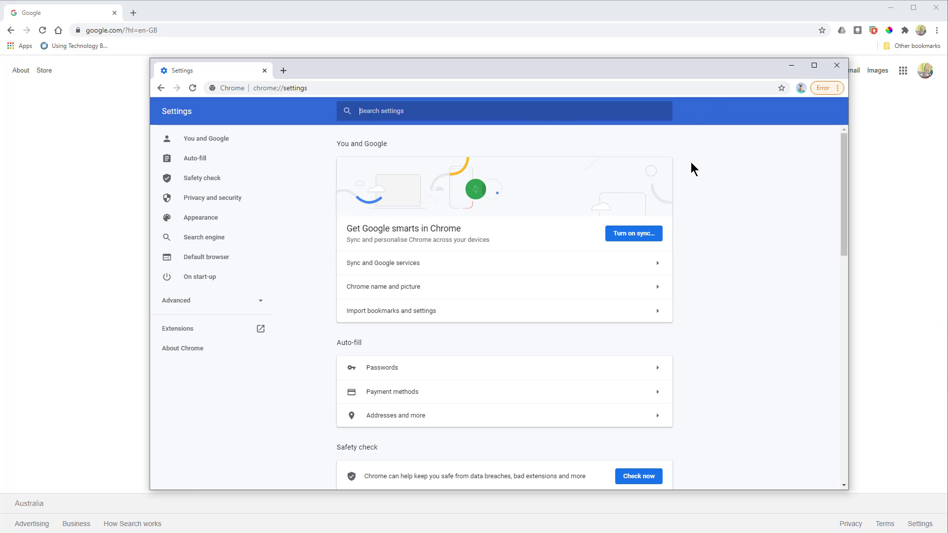
left_click(160, 88)
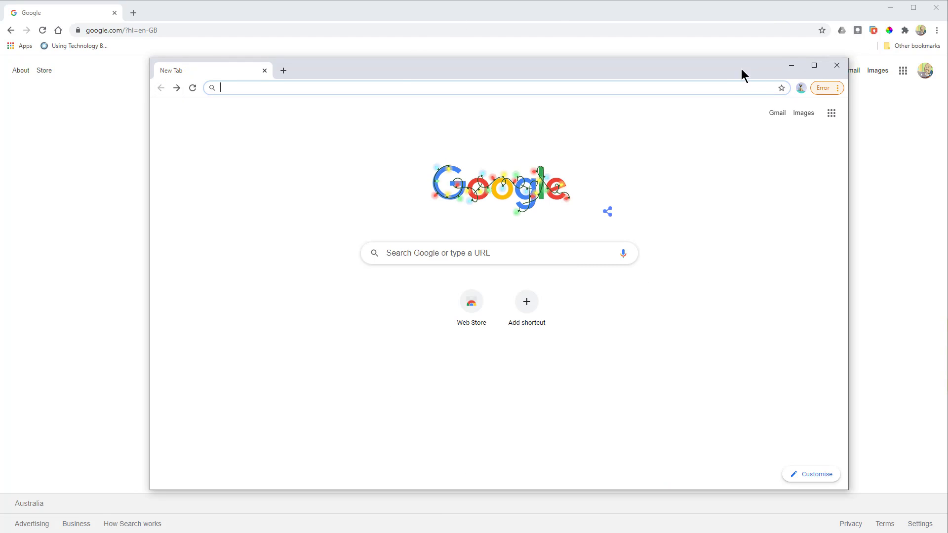
Move the personal profile's window aside and check the list of browser profiles from the original window
left_click_drag(742, 74, 659, 68)
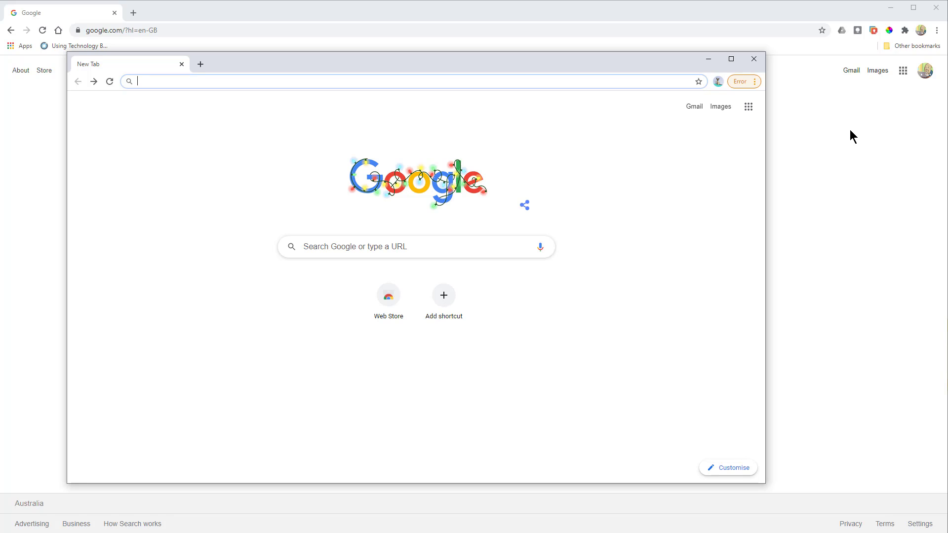
left_click(921, 30)
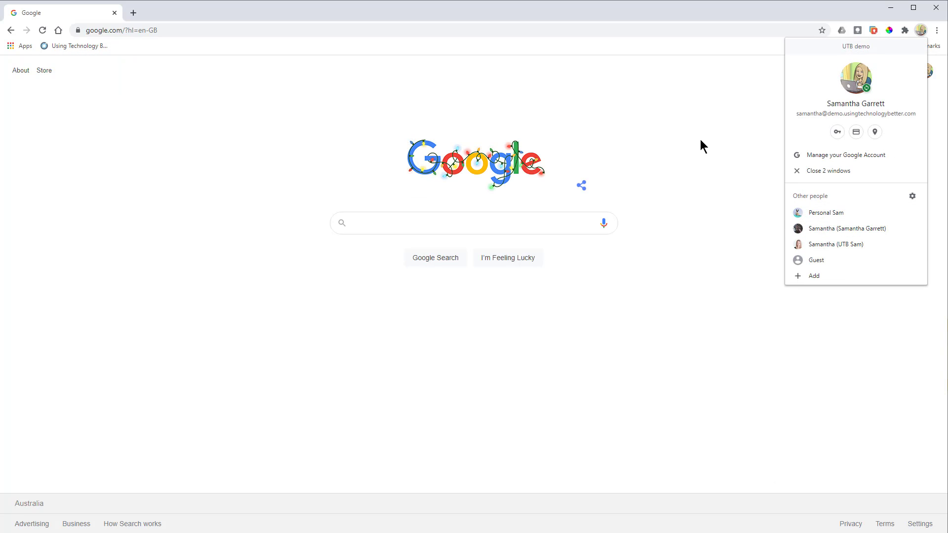
left_click(745, 141)
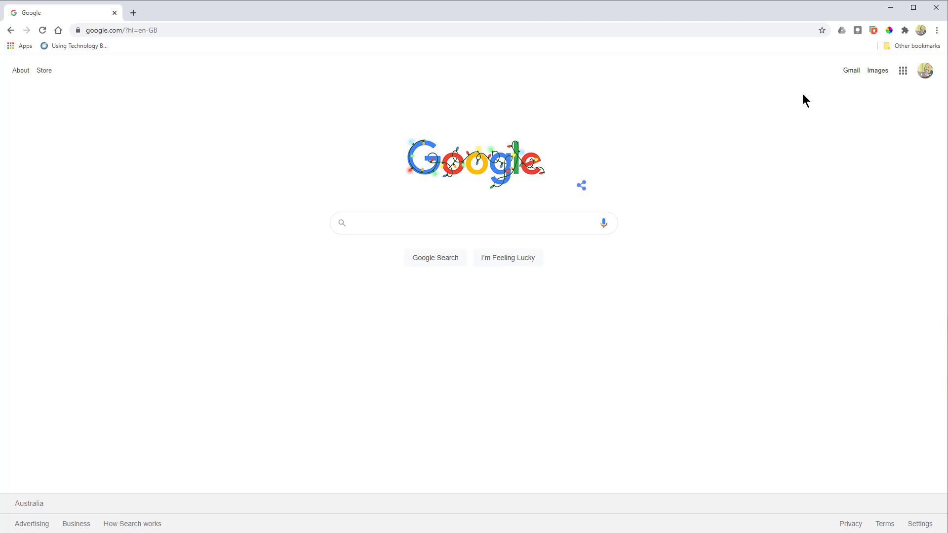
Open the bookmark manager in the original demo profile and bring up its options for exporting bookmarks
left_click(937, 30)
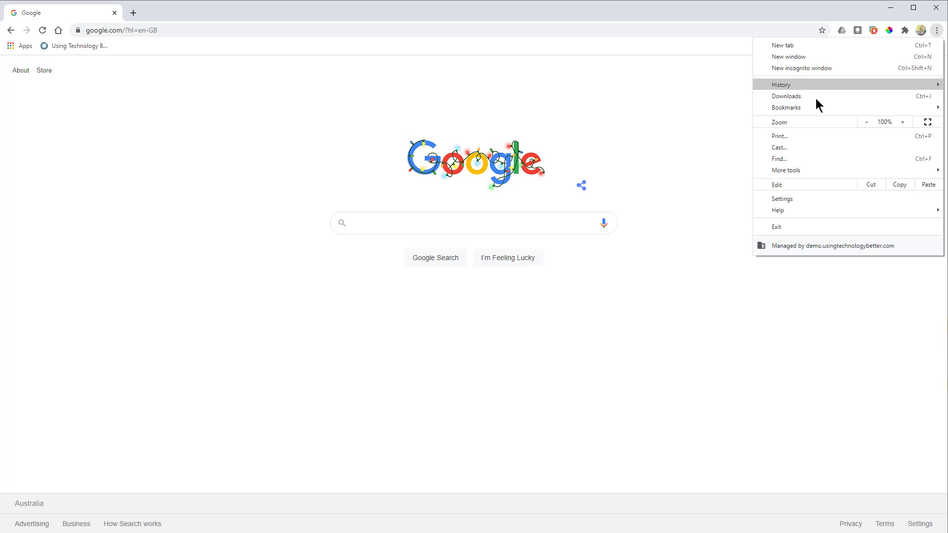
mouse_move(809, 110)
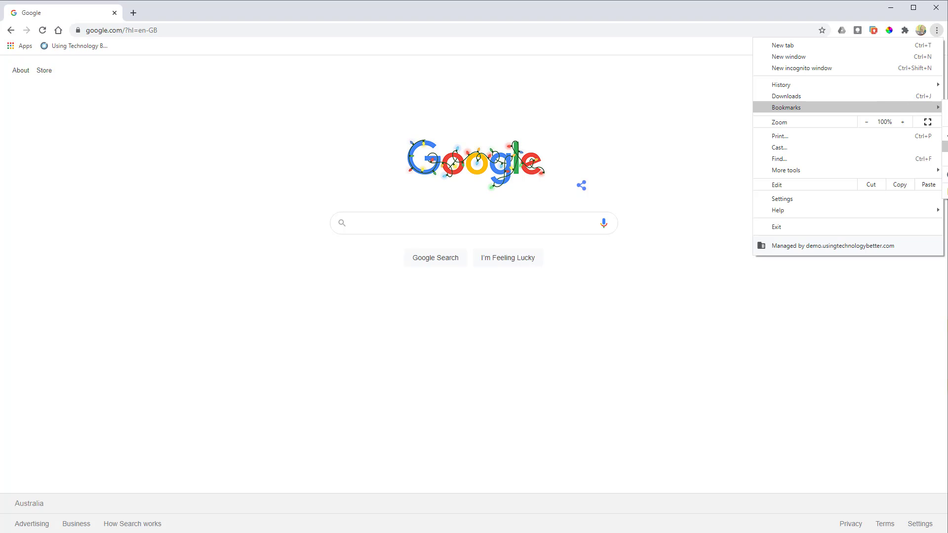
left_click(712, 124)
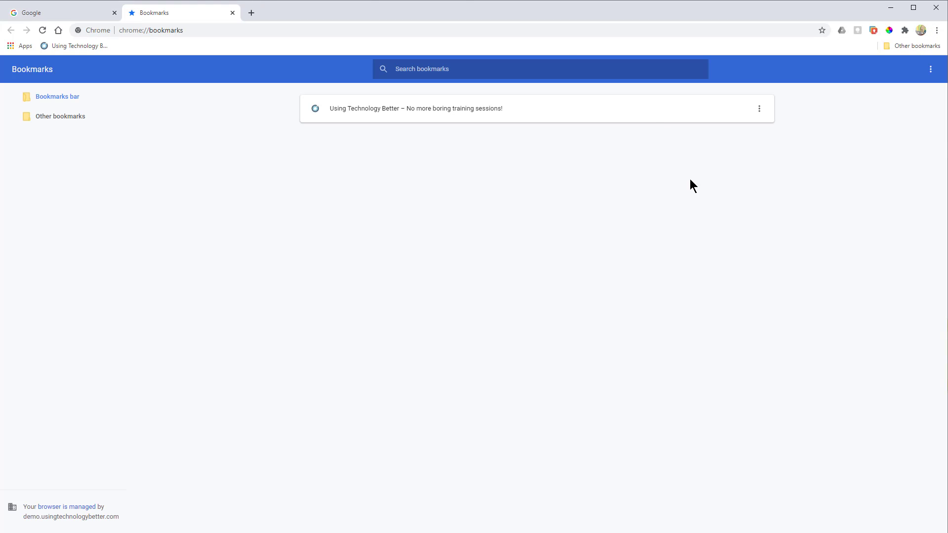
left_click(931, 69)
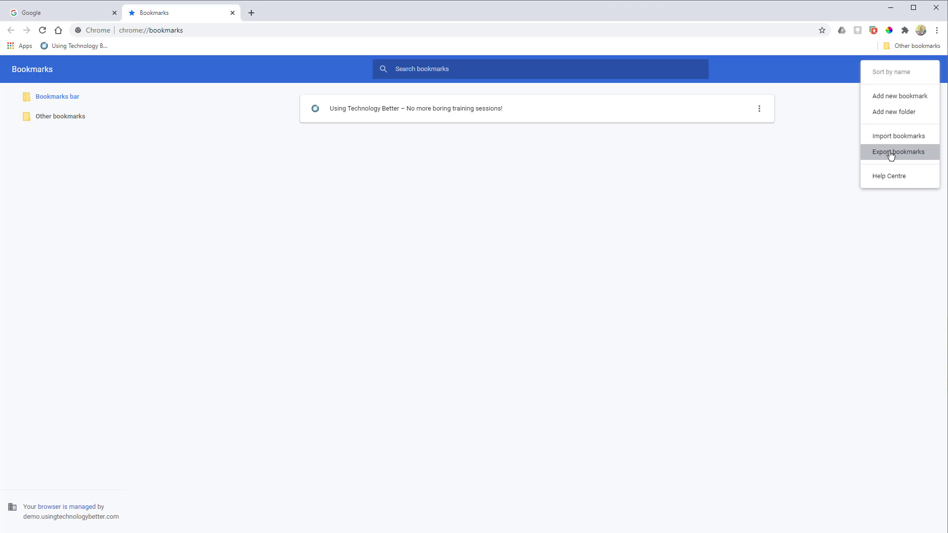